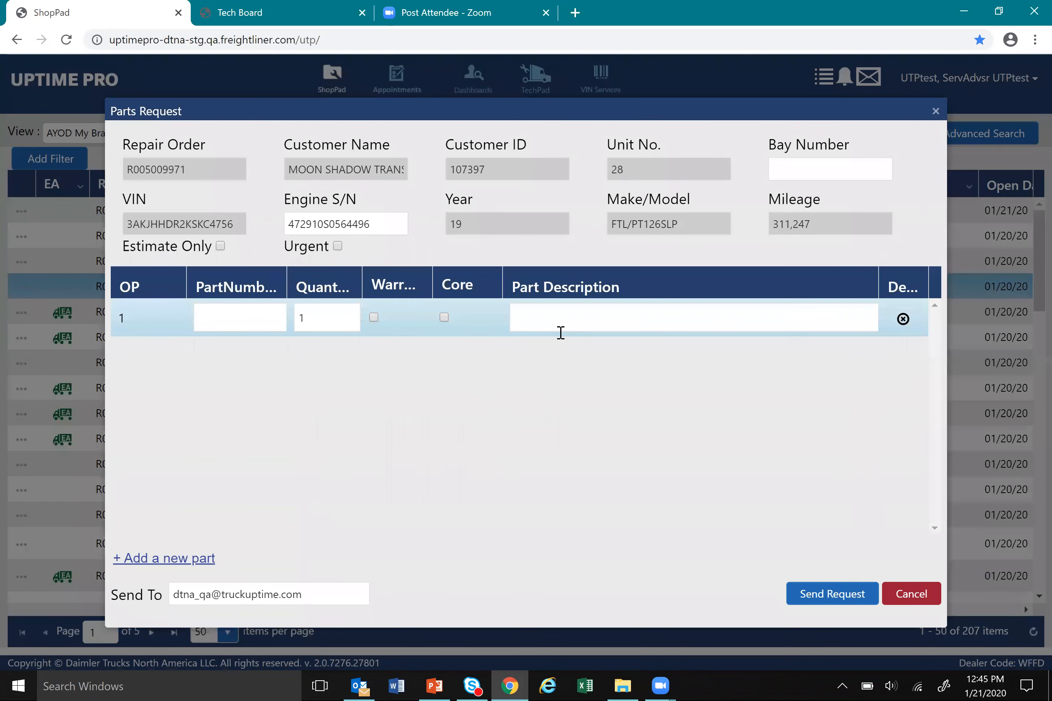
# Describe the first part as "test" and add a second part line flagged as warranty
pyautogui.click(560, 332)
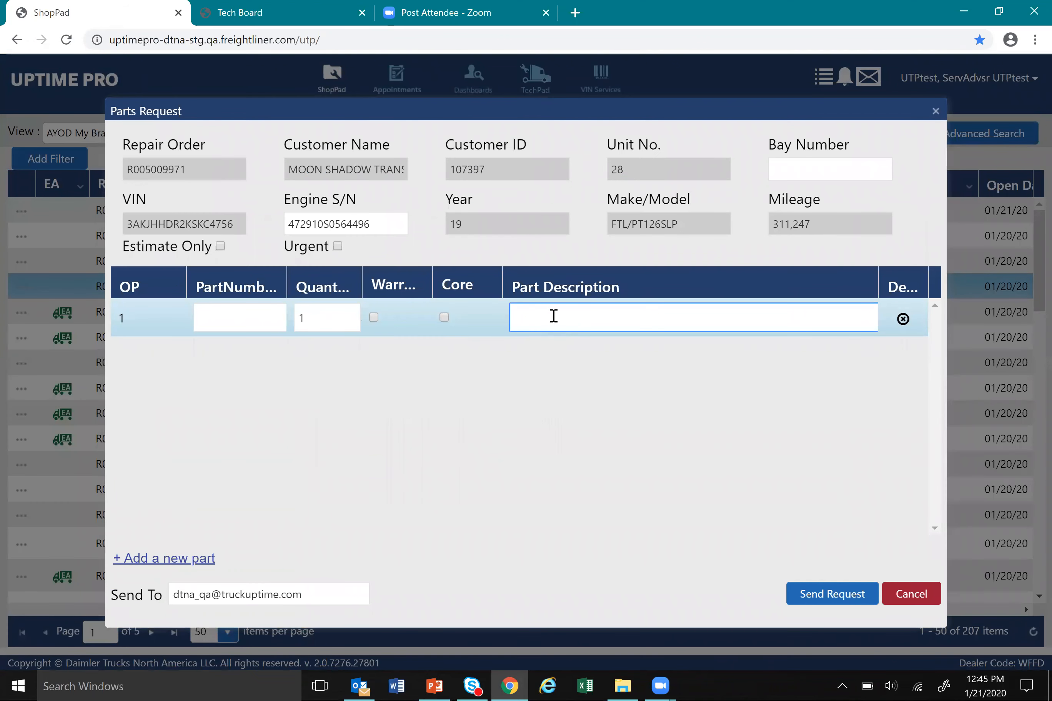
pyautogui.write('test')
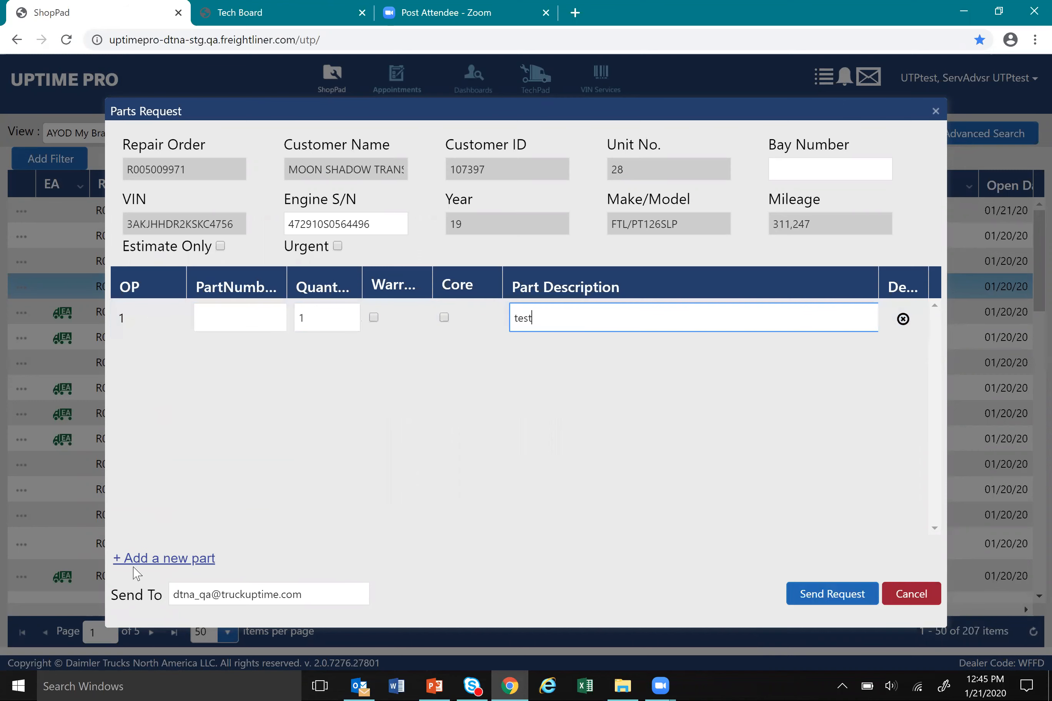
pyautogui.click(156, 560)
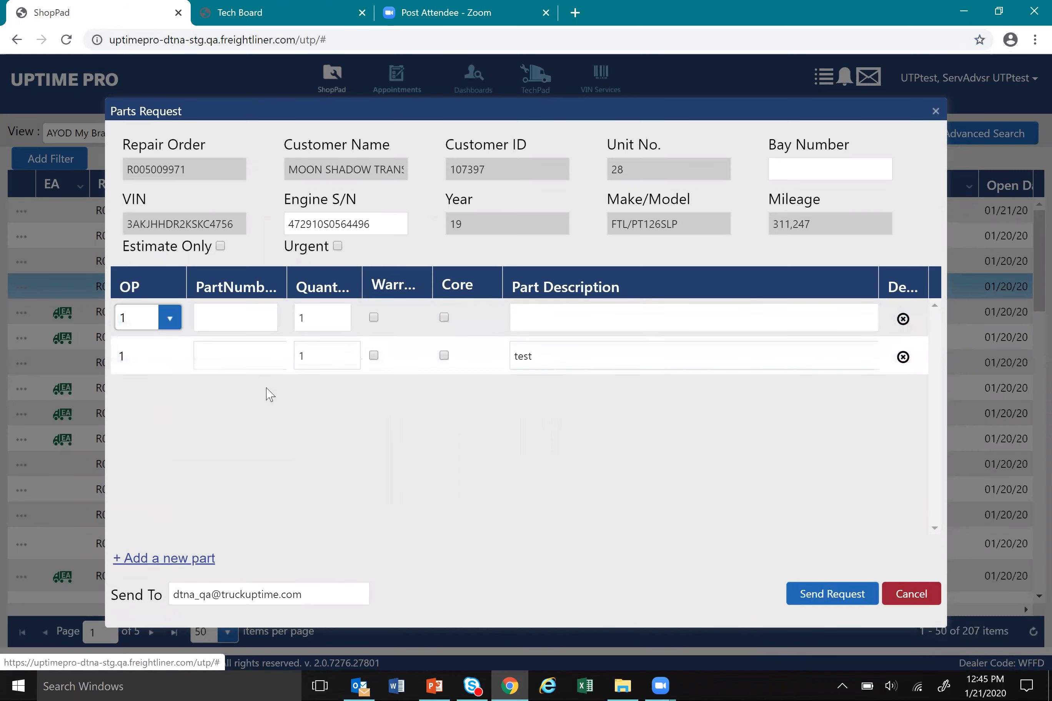
pyautogui.click(374, 317)
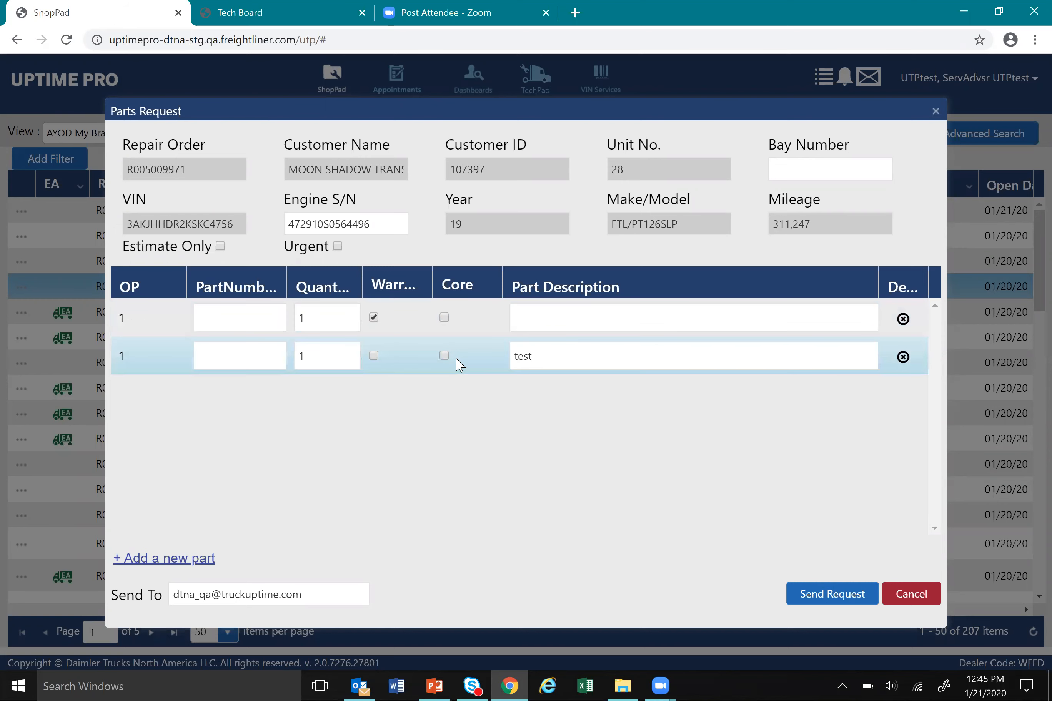
# Flag the test part as core under operation 3 and send the parts request
pyautogui.click(444, 356)
pyautogui.click(166, 363)
pyautogui.click(169, 362)
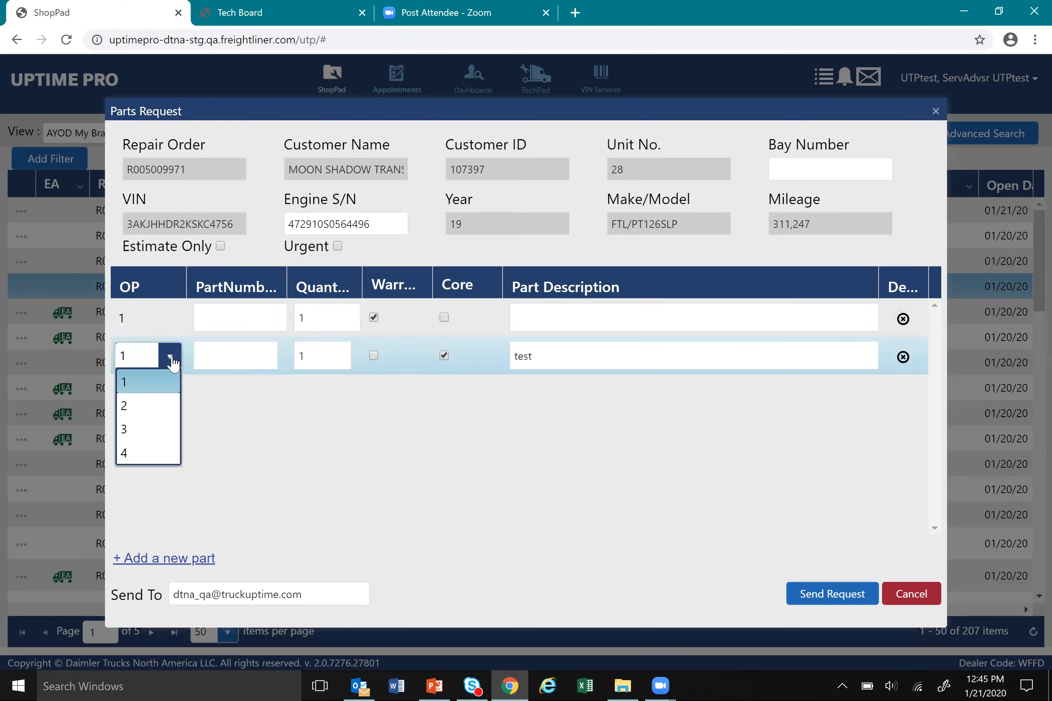
pyautogui.click(130, 436)
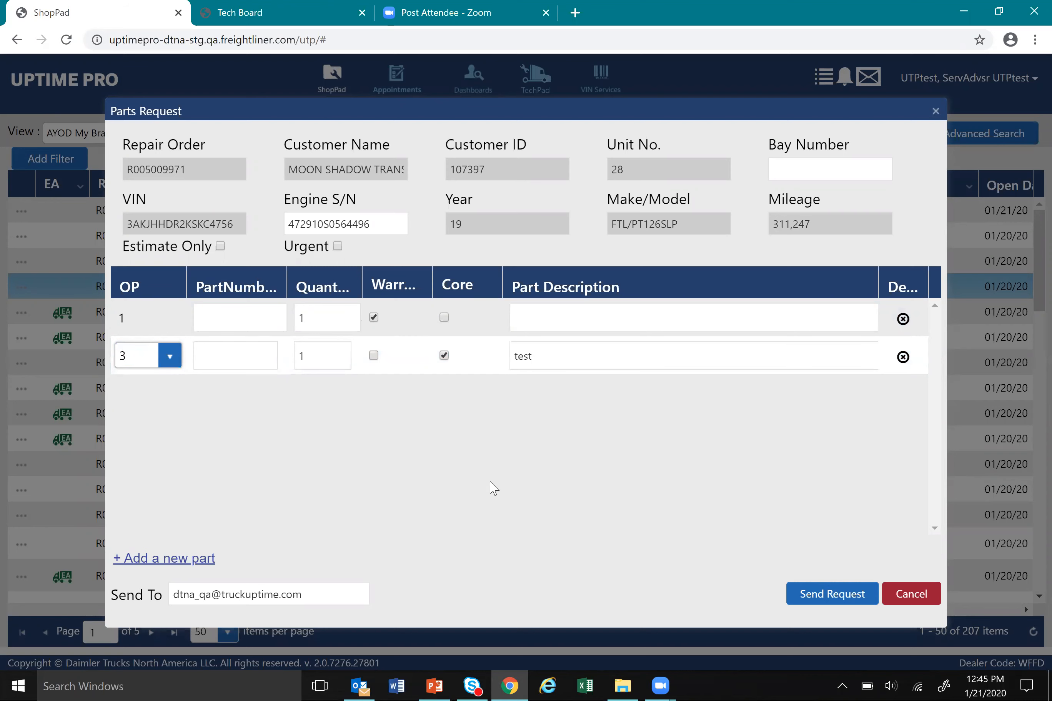
pyautogui.click(838, 601)
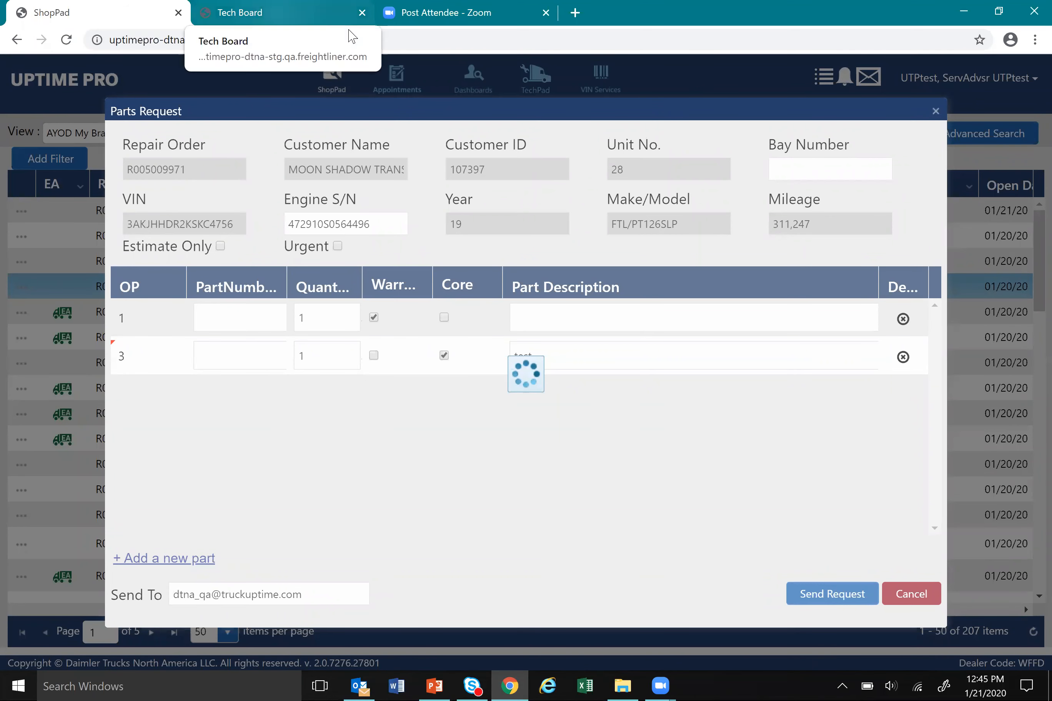
# Look over the requests on the Parts Request Board dashboard and return to ShopPad
pyautogui.click(349, 14)
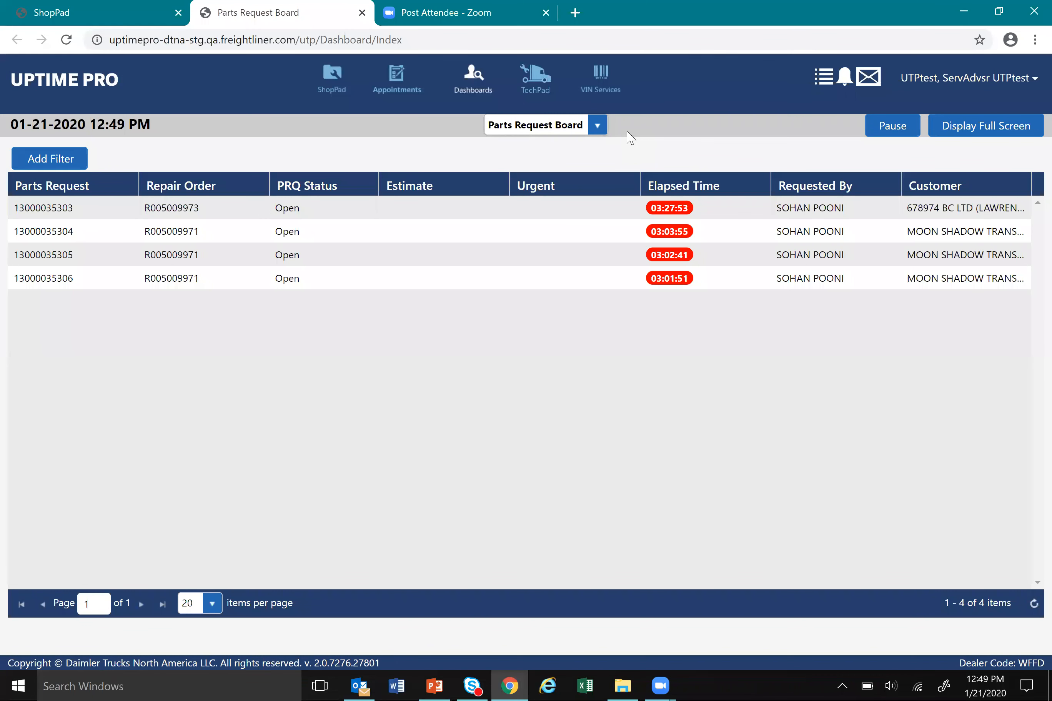
pyautogui.click(409, 242)
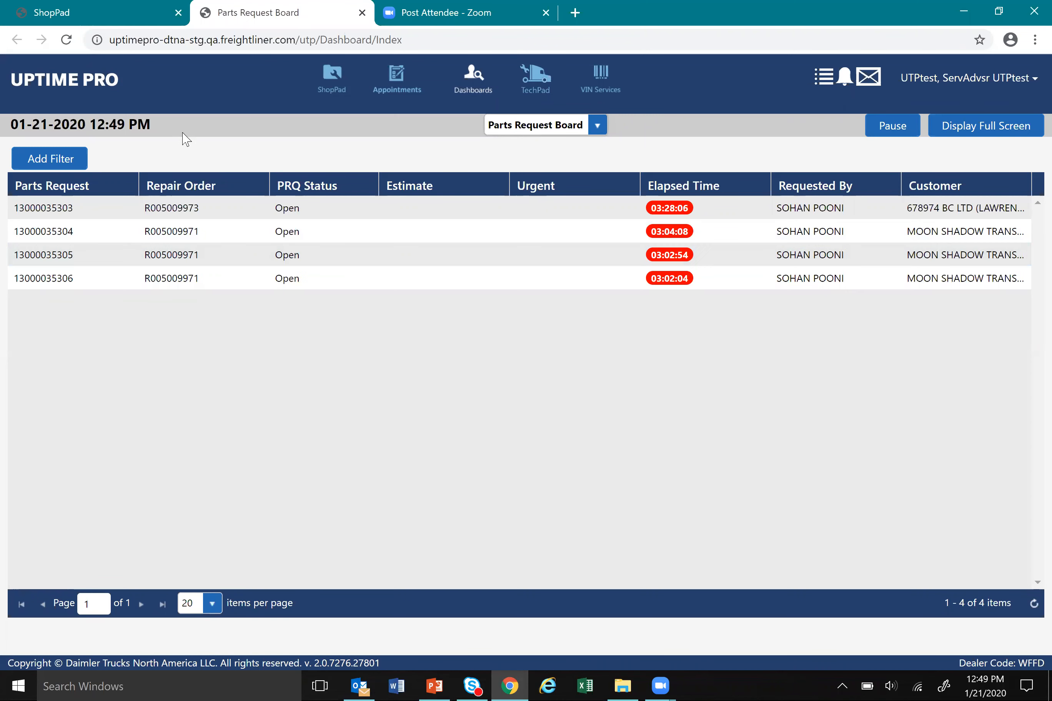
pyautogui.click(128, 16)
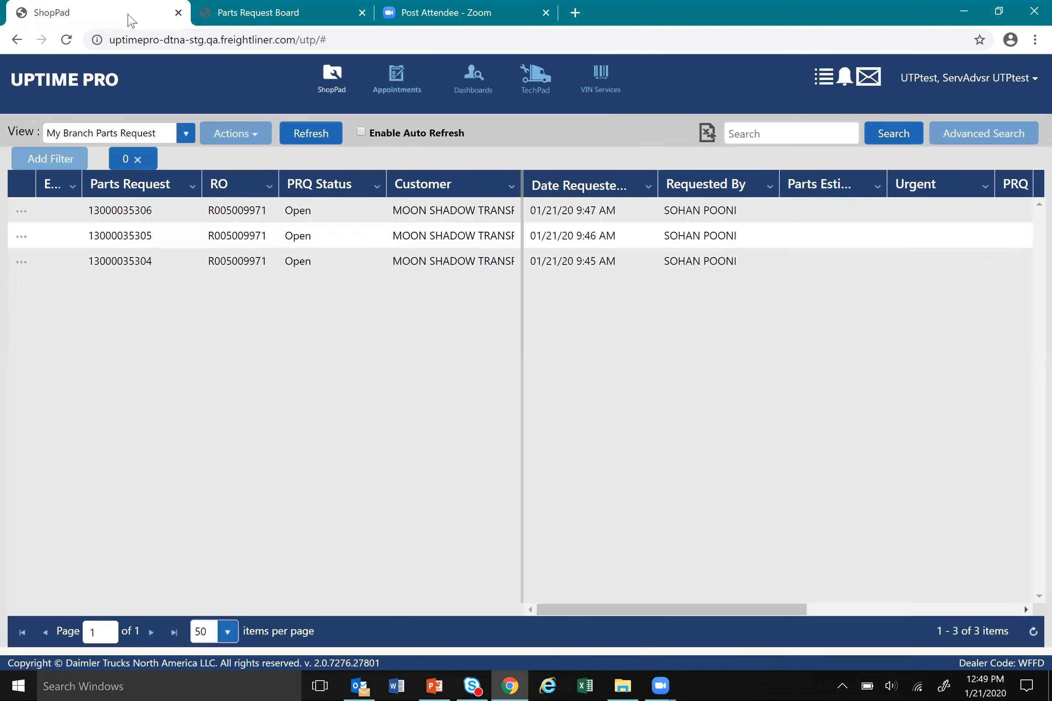
# Choose the My Branch Parts Request view for the ShopPad list
pyautogui.click(186, 134)
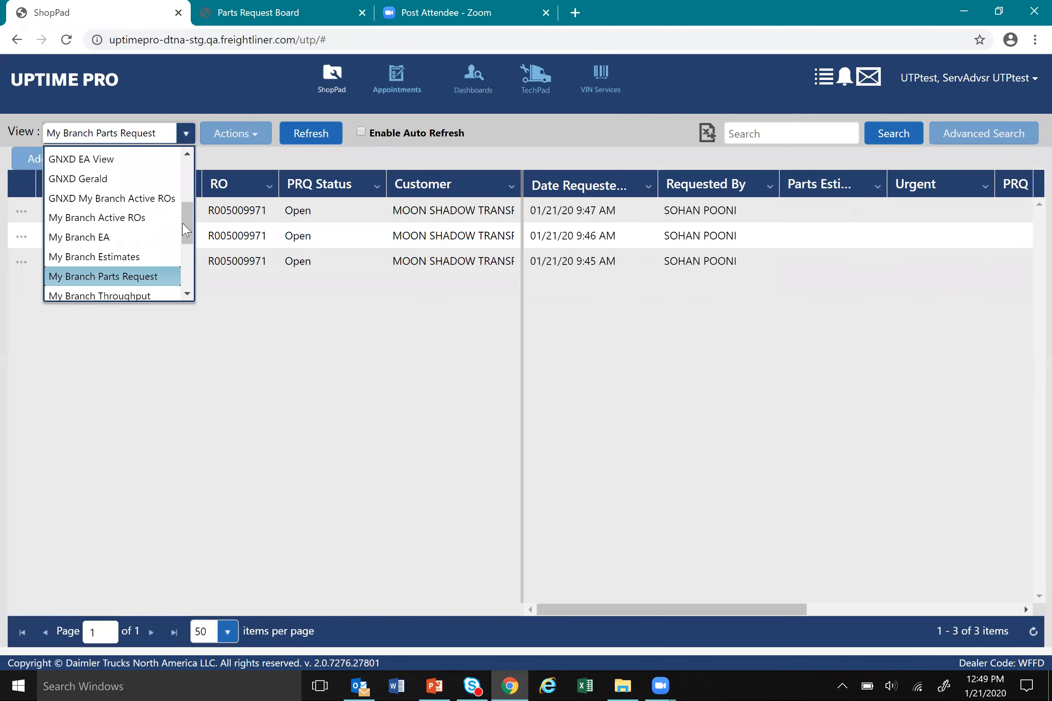
pyautogui.moveTo(190, 232); pyautogui.dragTo(188, 197)
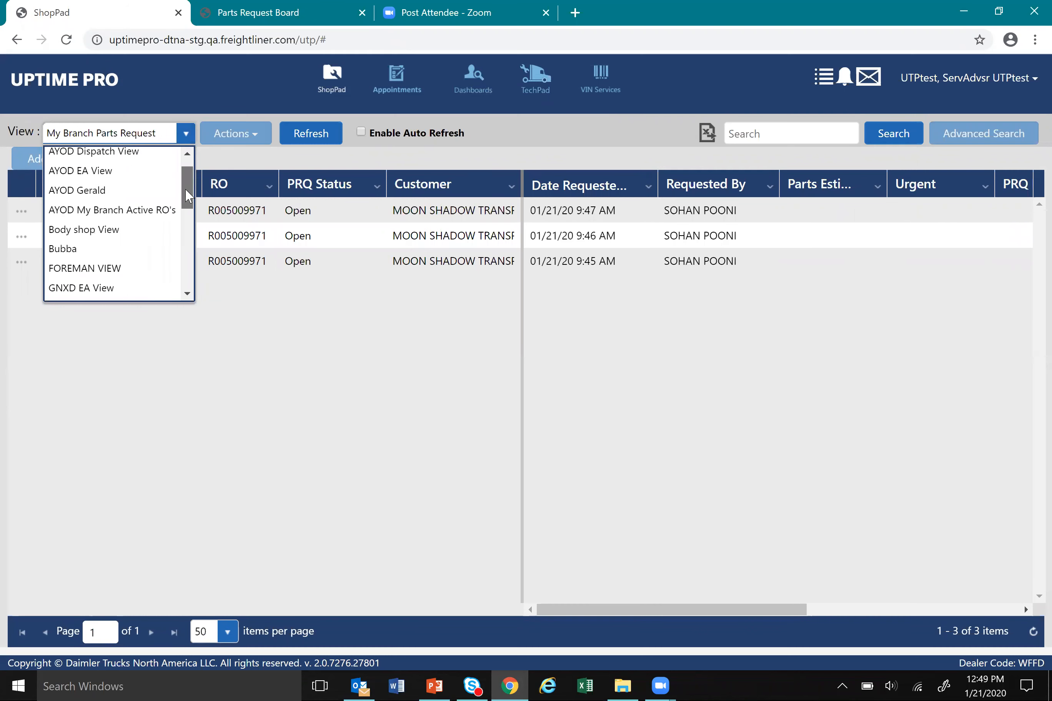
pyautogui.scroll(-3, 181, 222)
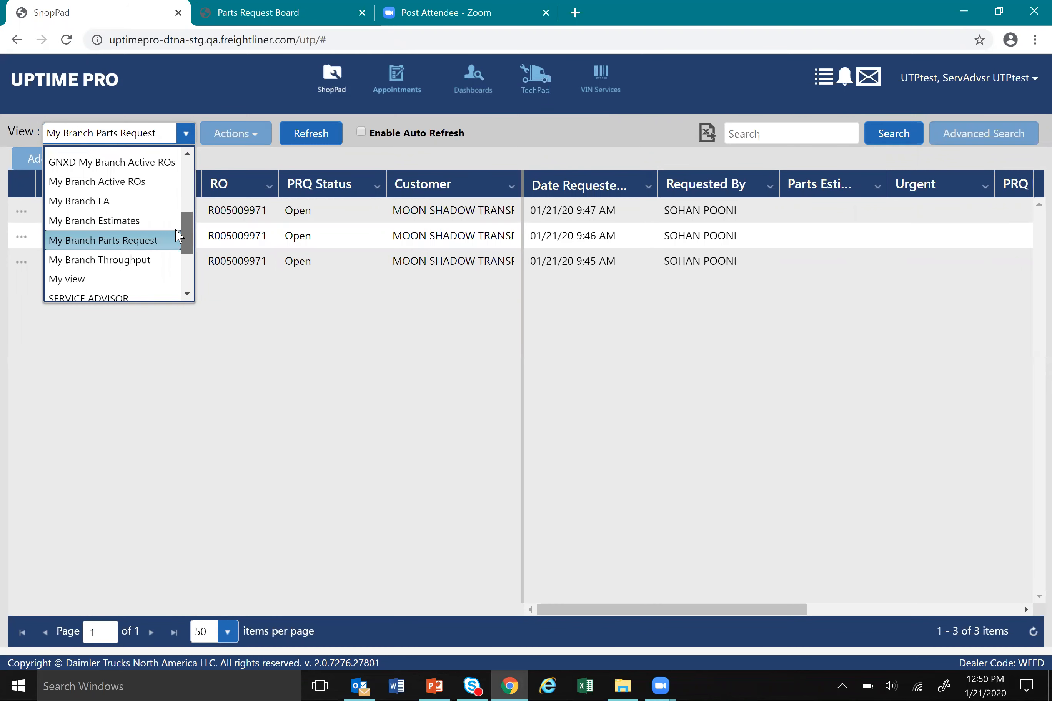
pyautogui.click(99, 243)
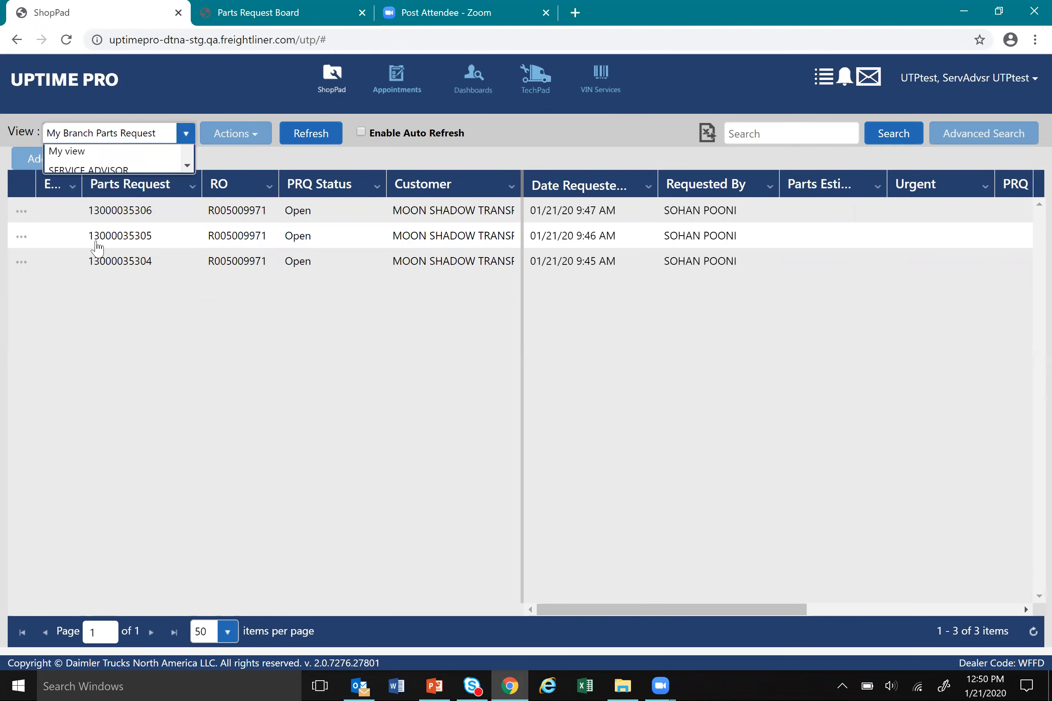
# Open the details of the parts request dated 01/21/20 9:45 AM
pyautogui.click(137, 268)
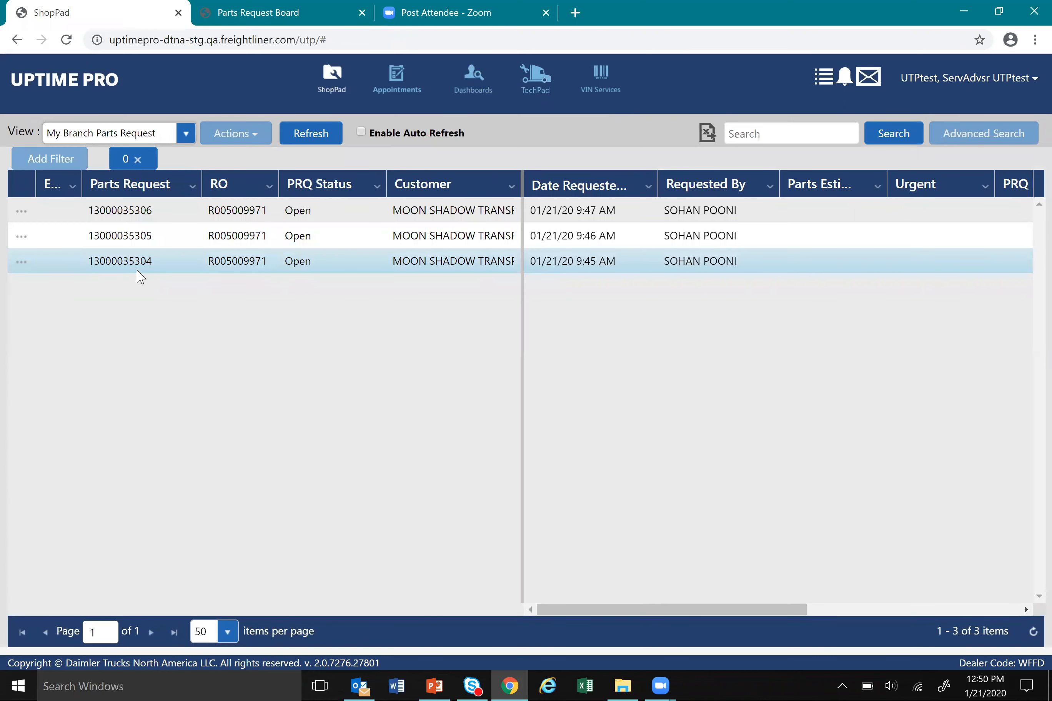
pyautogui.click(337, 245)
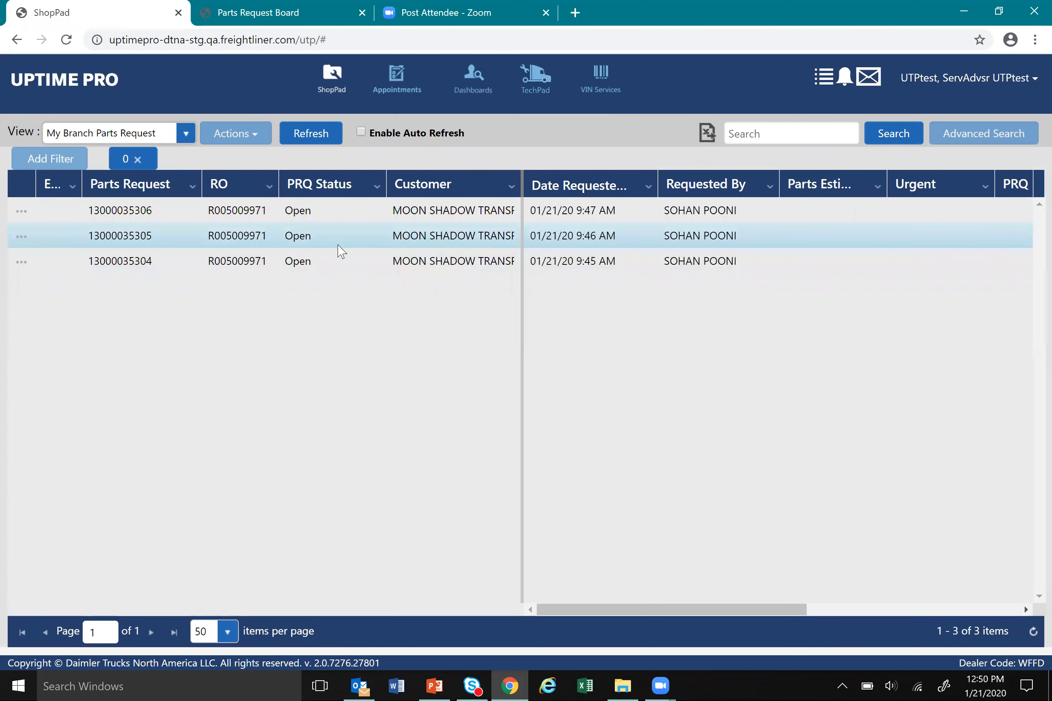
pyautogui.click(266, 258)
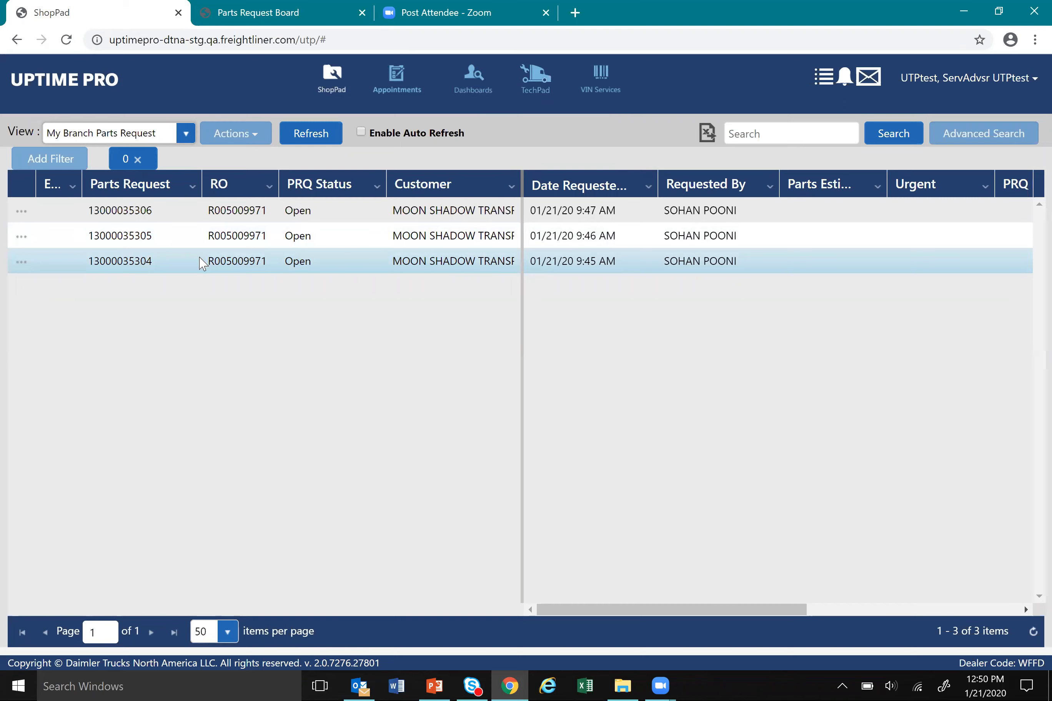
pyautogui.click(219, 261)
pyautogui.click(123, 265)
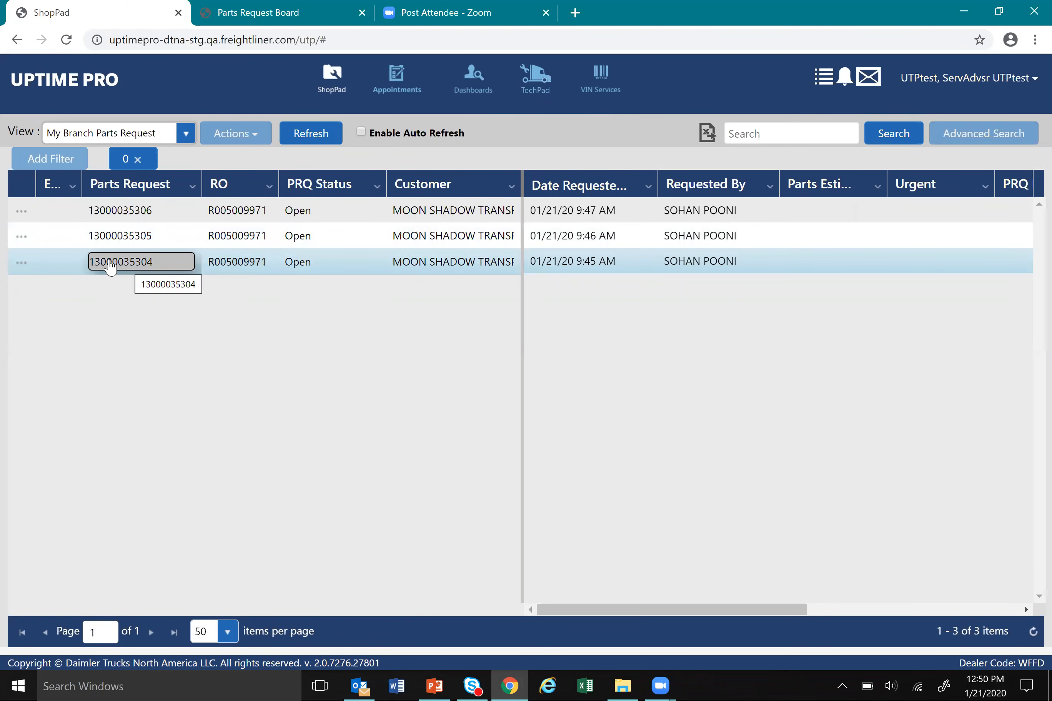
pyautogui.click(111, 266)
pyautogui.doubleClick(112, 266)
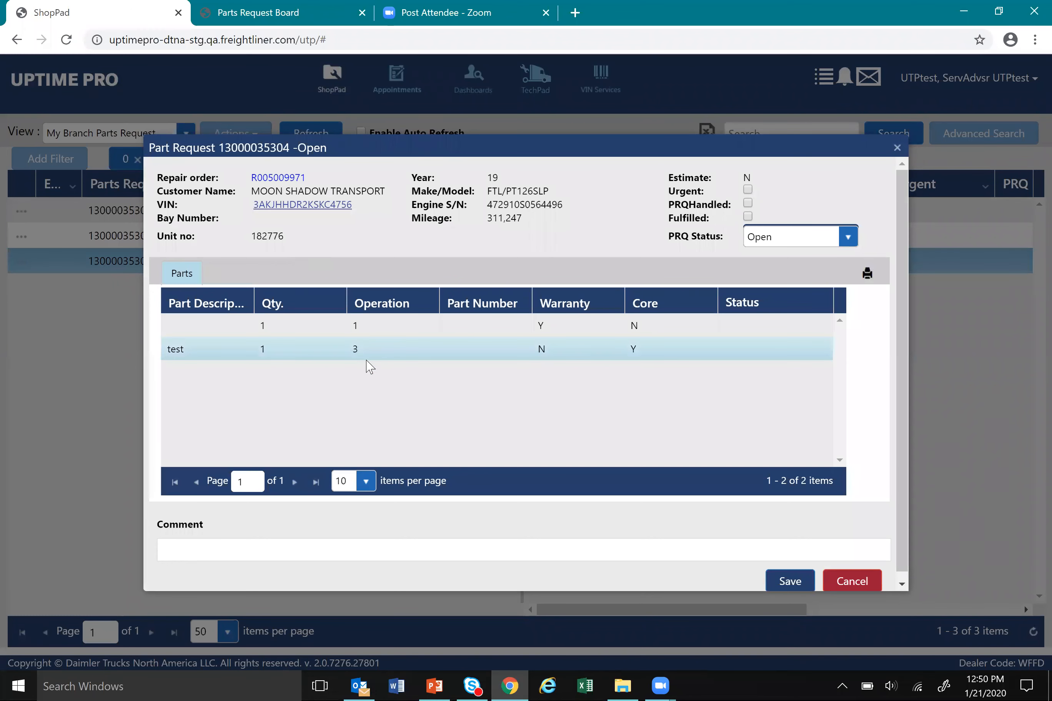
# Mark the opened parts request as PRQHandled and save it
pyautogui.click(202, 326)
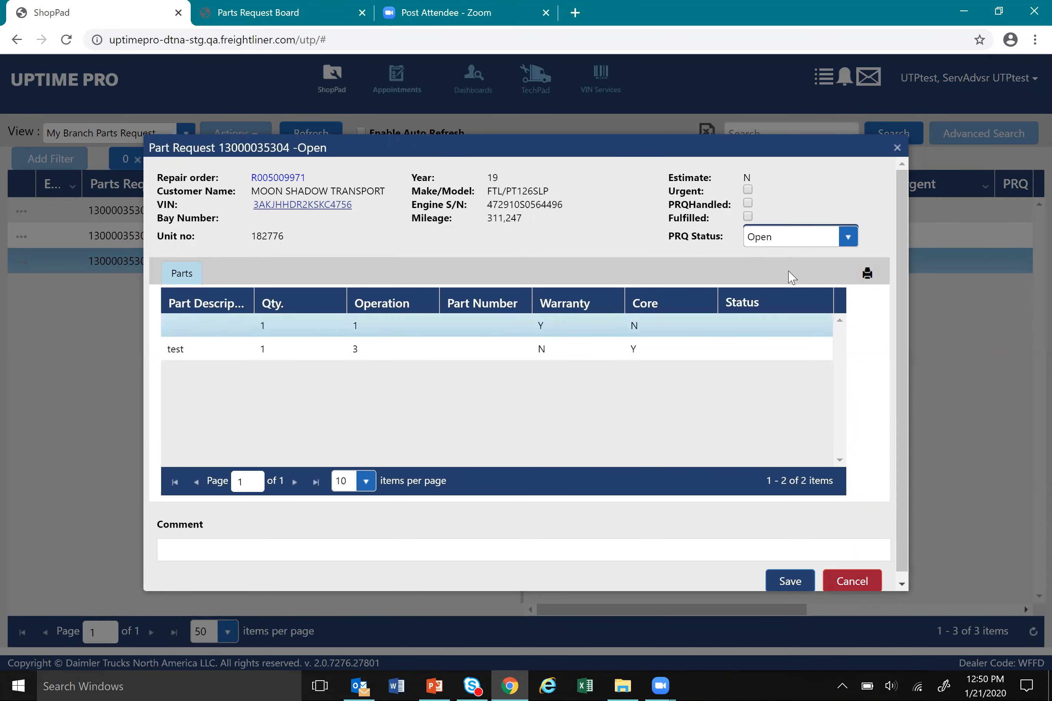
pyautogui.click(748, 205)
pyautogui.click(790, 583)
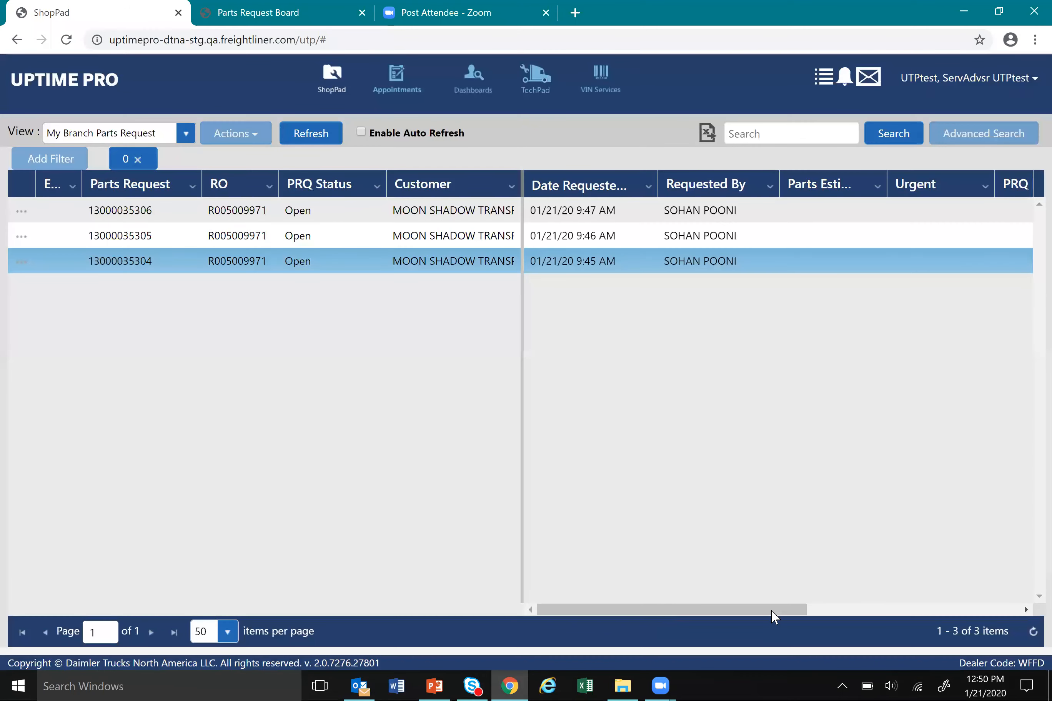
# Mark the 9:47 AM parts request as PRQ handled directly in the list and reload the list
pyautogui.moveTo(775, 610); pyautogui.dragTo(854, 614)
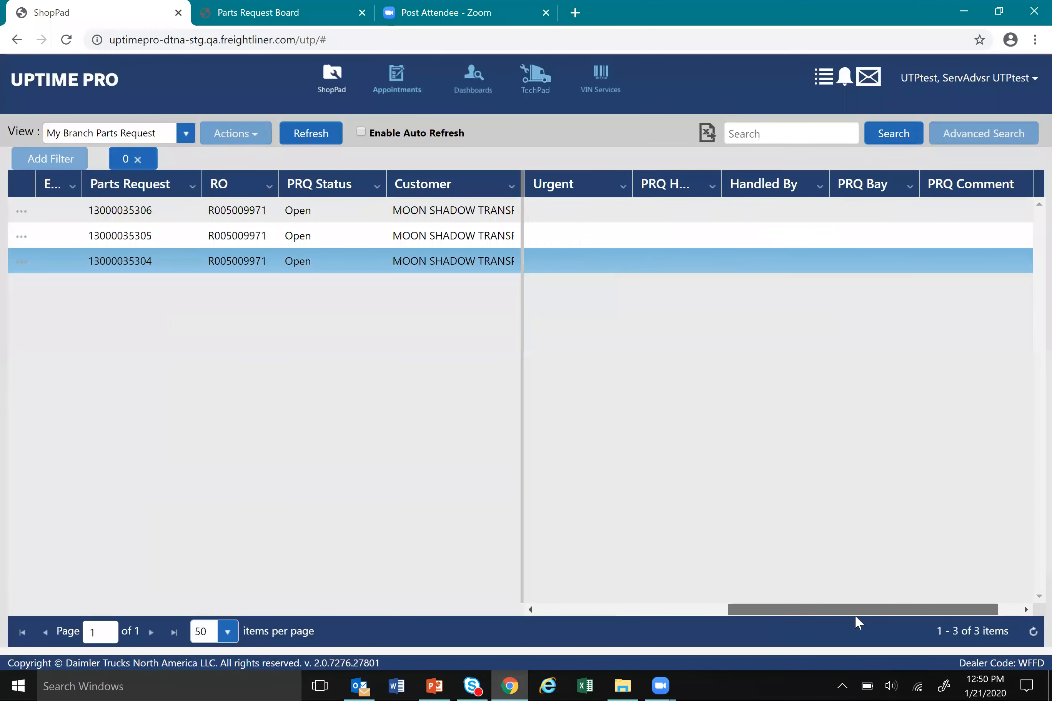
pyautogui.click(673, 212)
pyautogui.click(675, 210)
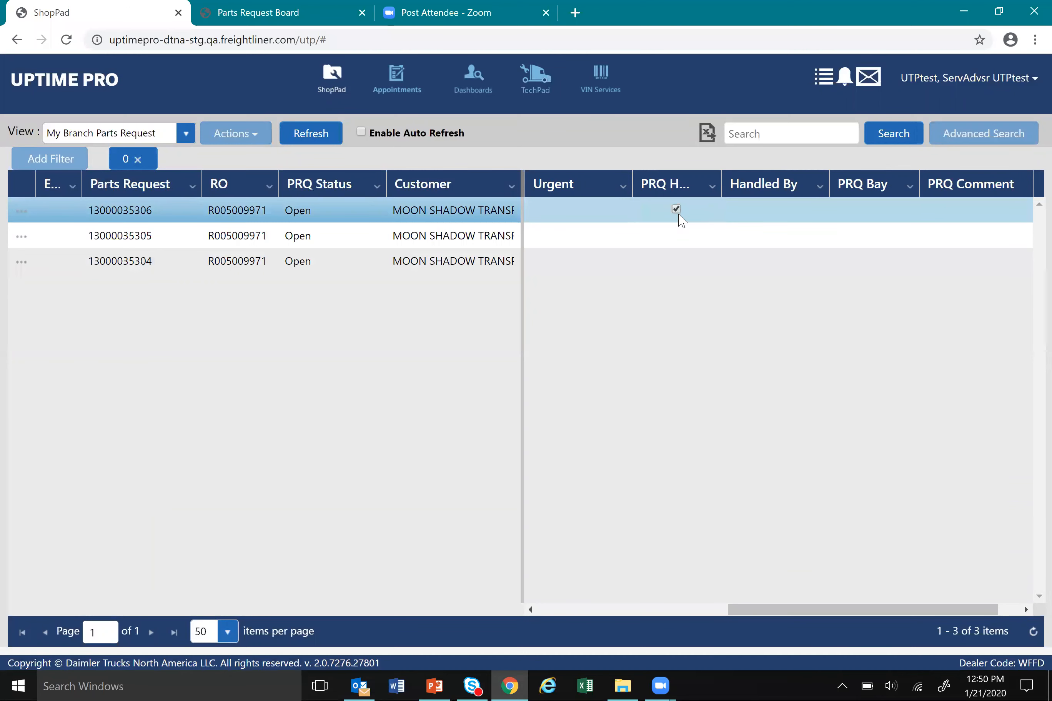
pyautogui.click(1032, 631)
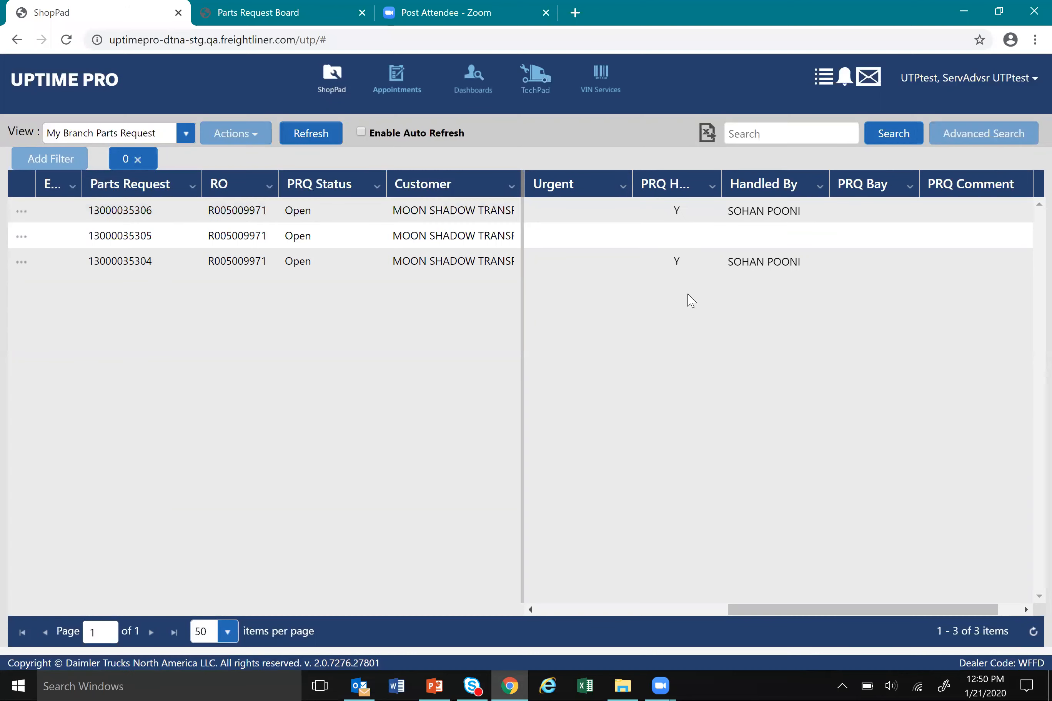
pyautogui.click(680, 211)
pyautogui.click(667, 236)
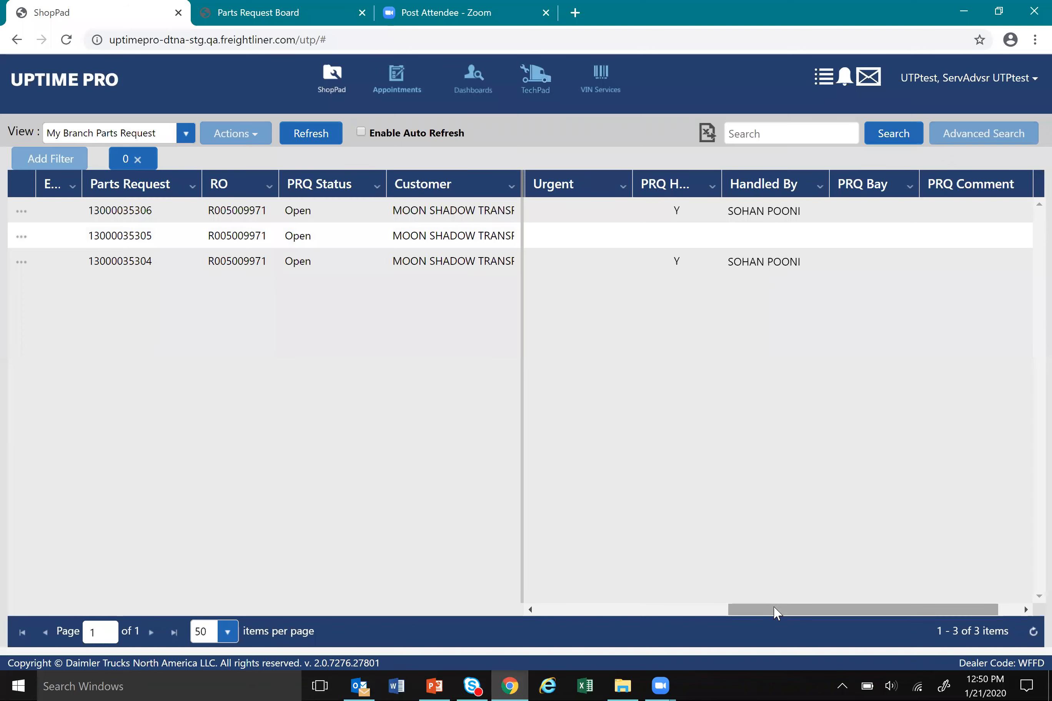
# Refresh the parts request list and check the Parts Request Board dashboard before returning to ShopPad
pyautogui.moveTo(688, 614); pyautogui.dragTo(454, 584)
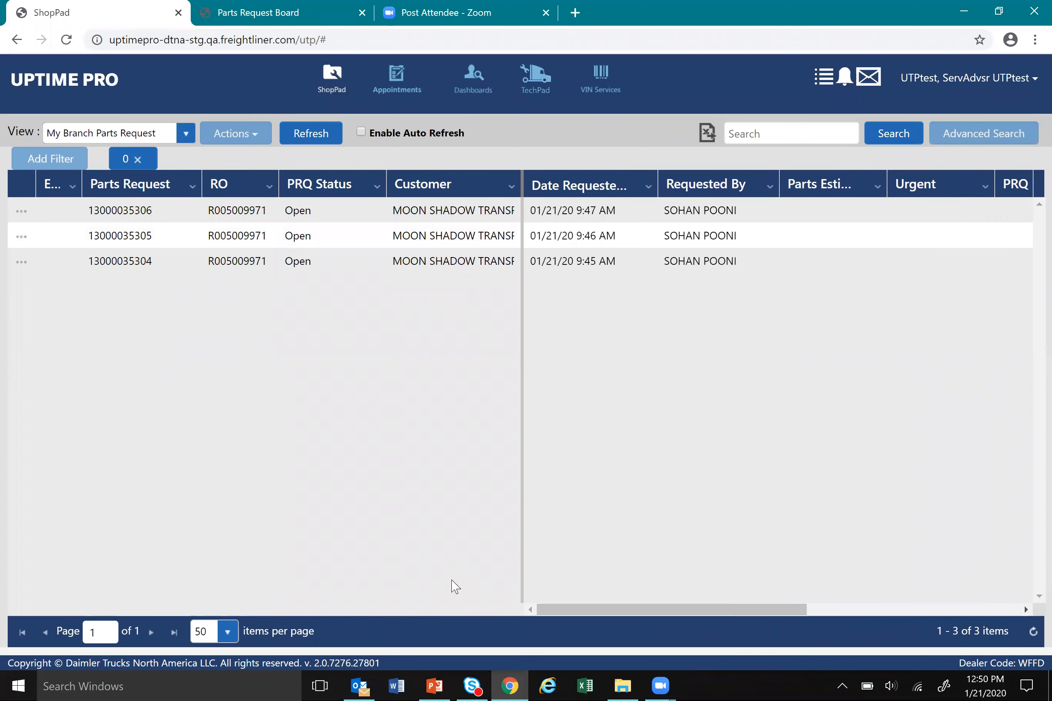
pyautogui.click(310, 131)
pyautogui.click(380, 19)
pyautogui.click(344, 16)
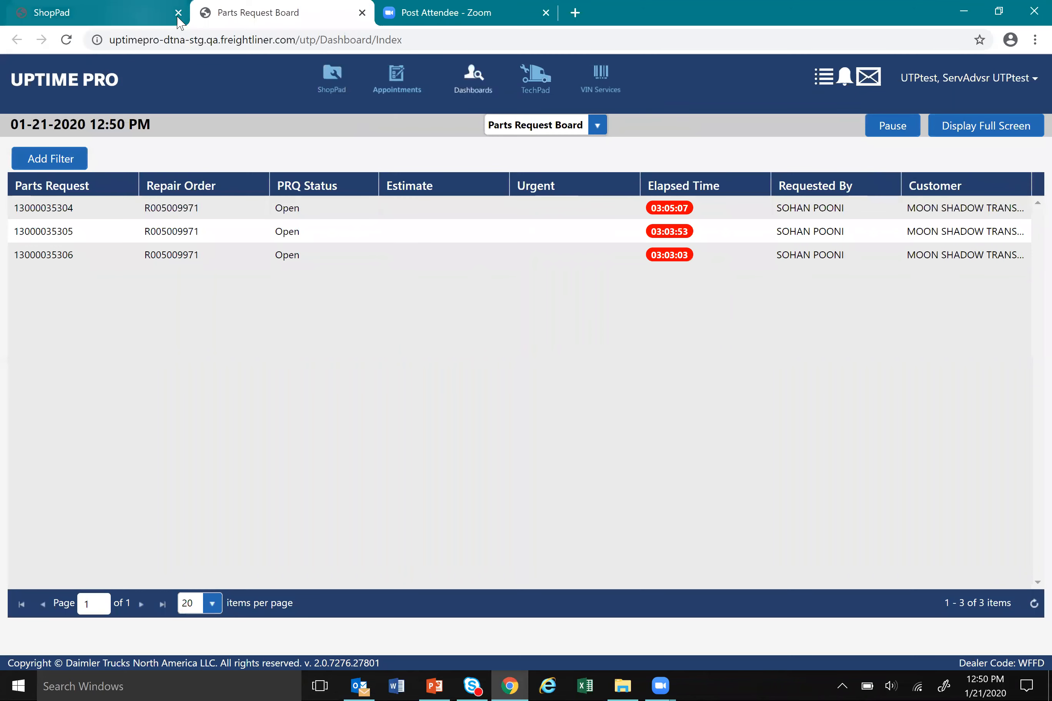
pyautogui.click(158, 20)
# Mark the 9:45 AM parts request as Fulfilled, save it and reload the list
pyautogui.doubleClick(116, 267)
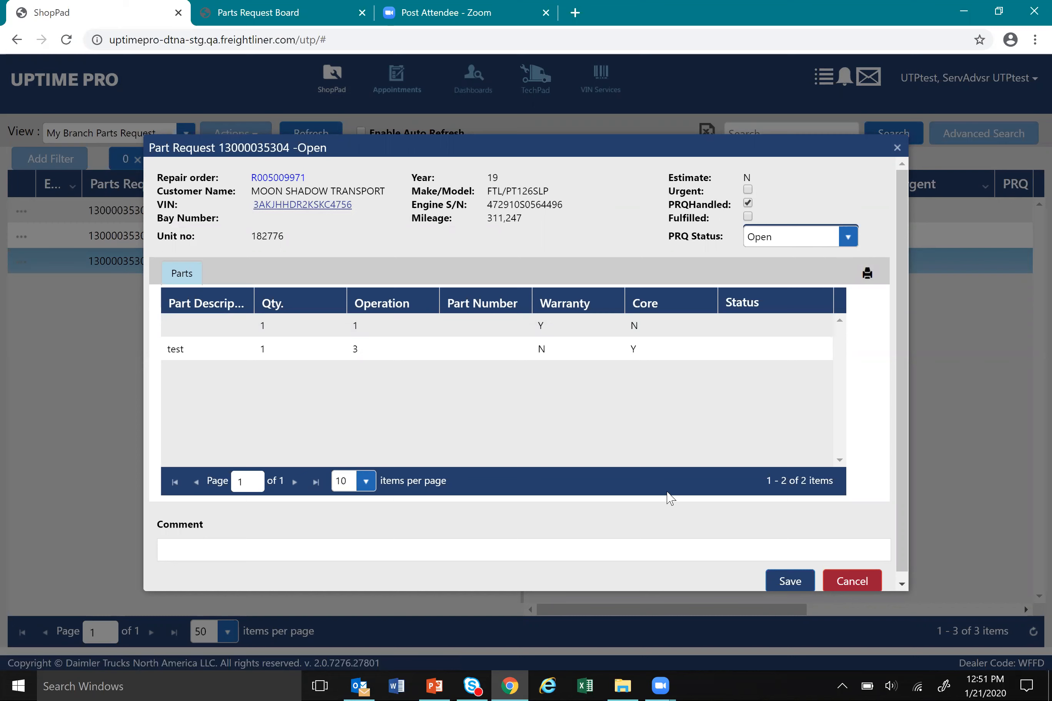
pyautogui.click(845, 240)
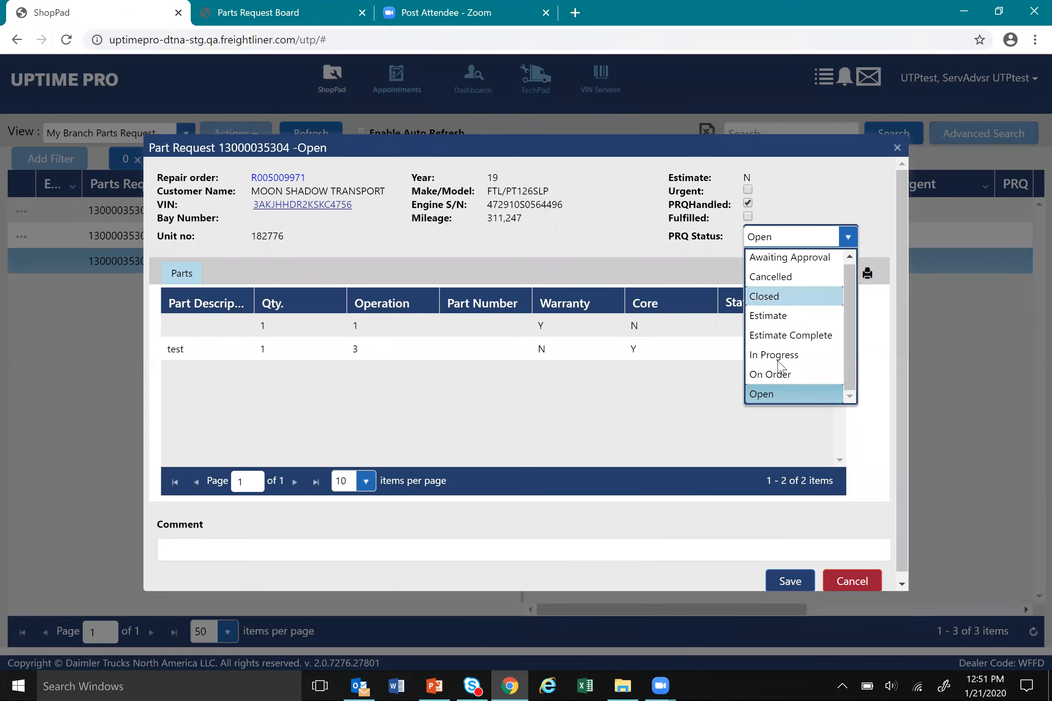
pyautogui.click(747, 217)
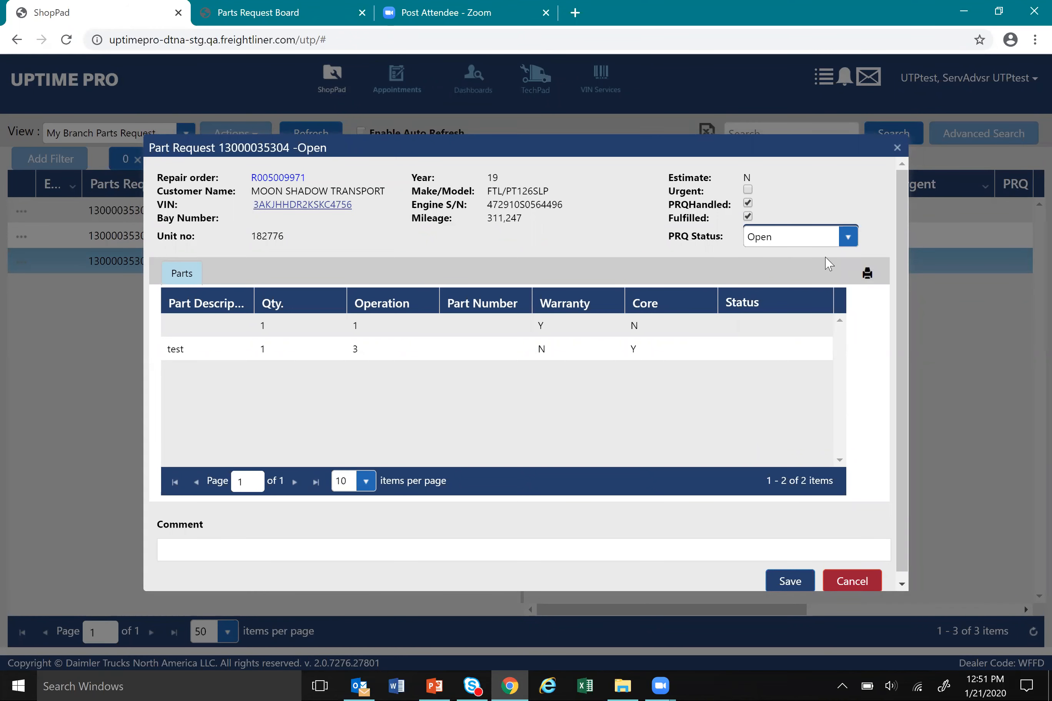
pyautogui.click(789, 581)
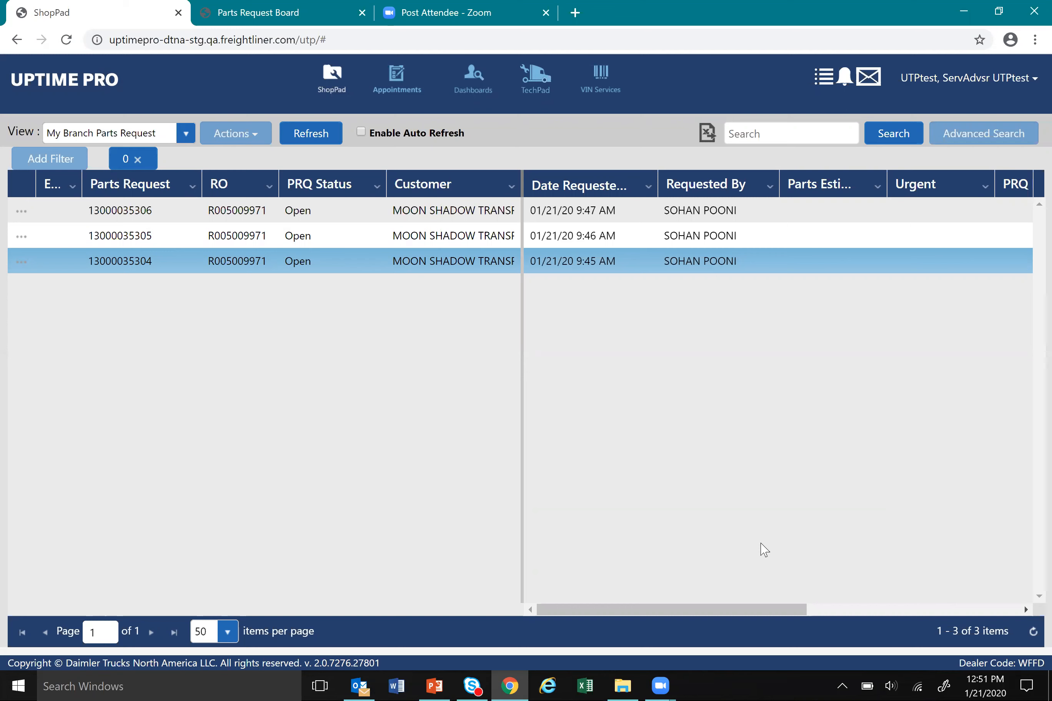
pyautogui.click(1033, 633)
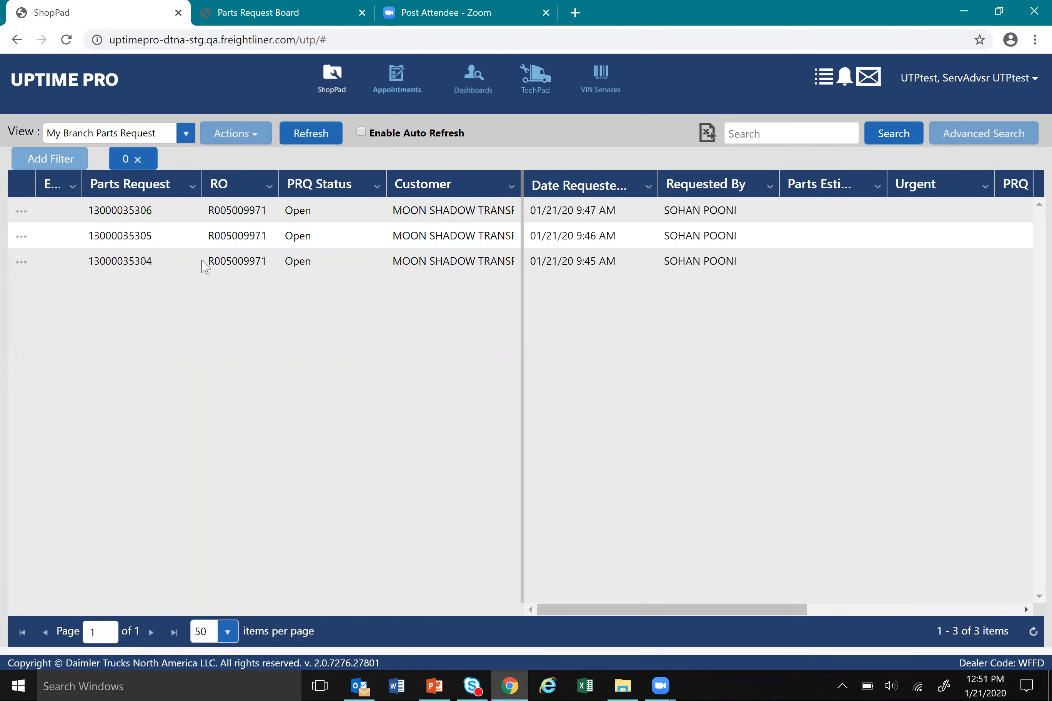
# Open the 9:45 AM parts request, set its PRQ Status to Closed, and save it, confirming the closure
pyautogui.click(128, 261)
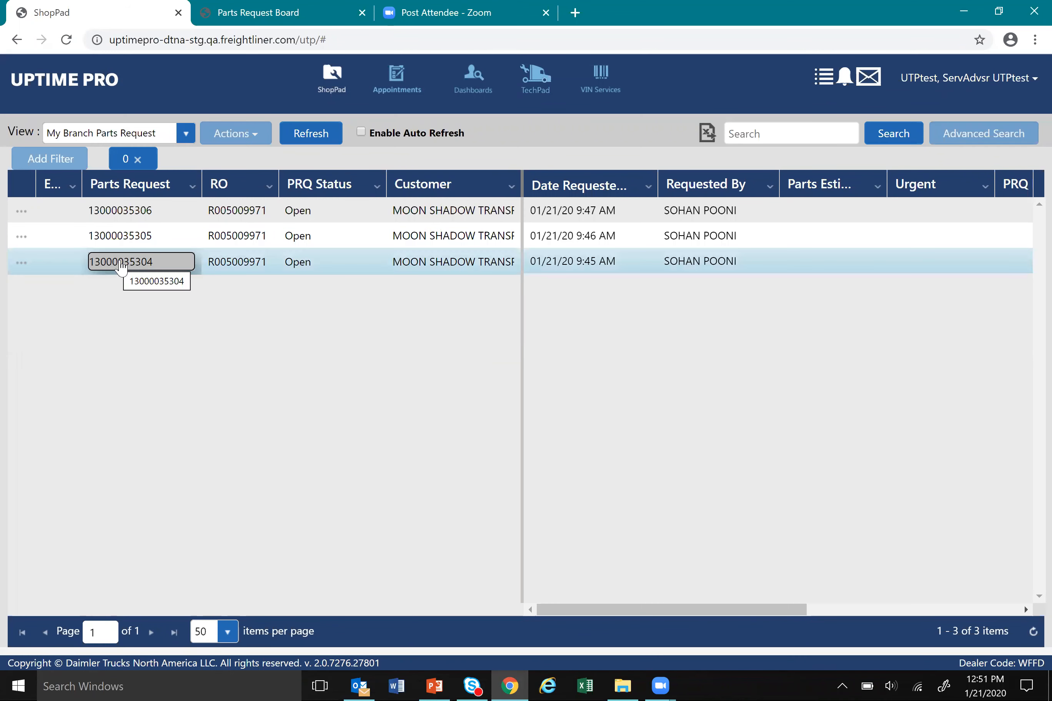
pyautogui.doubleClick(123, 262)
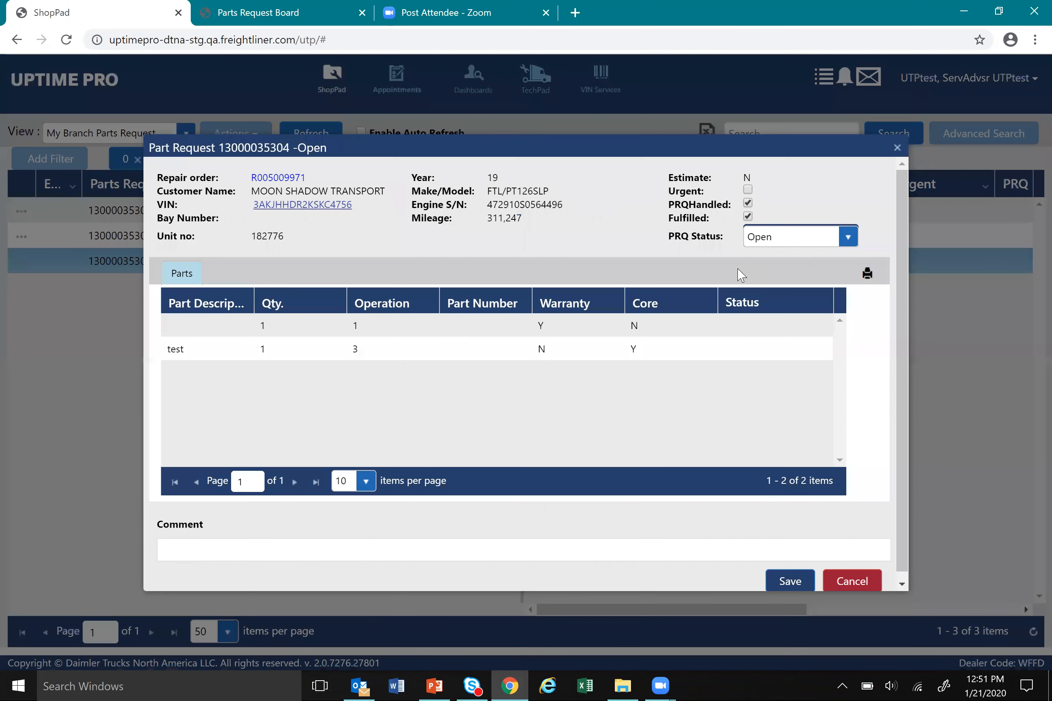
pyautogui.click(847, 238)
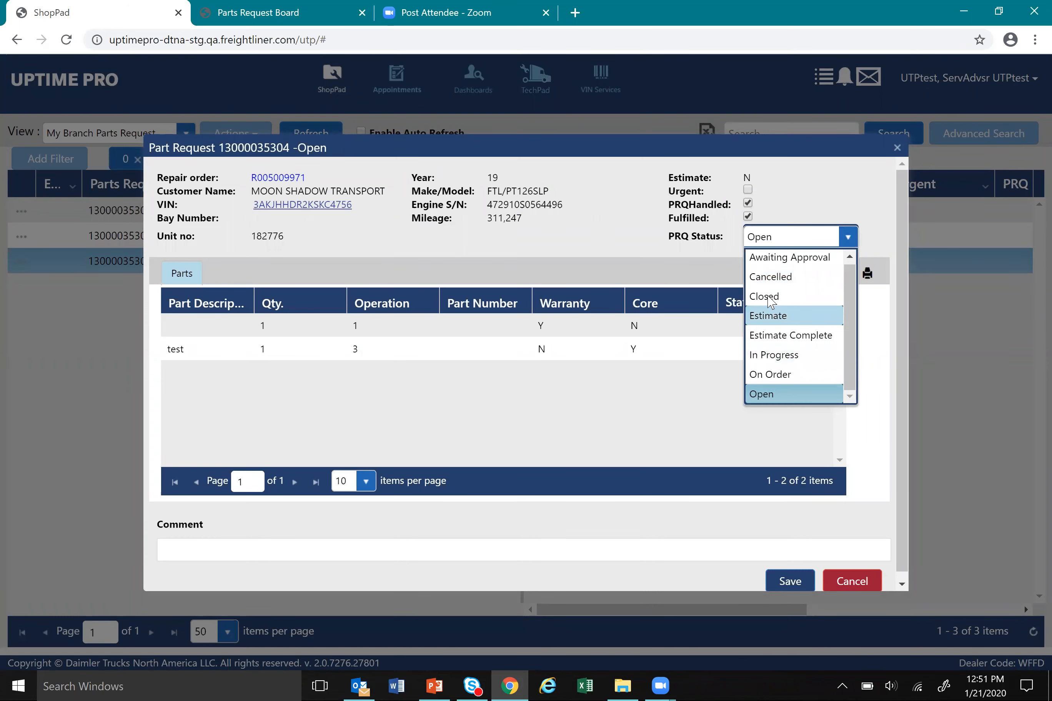
pyautogui.click(768, 298)
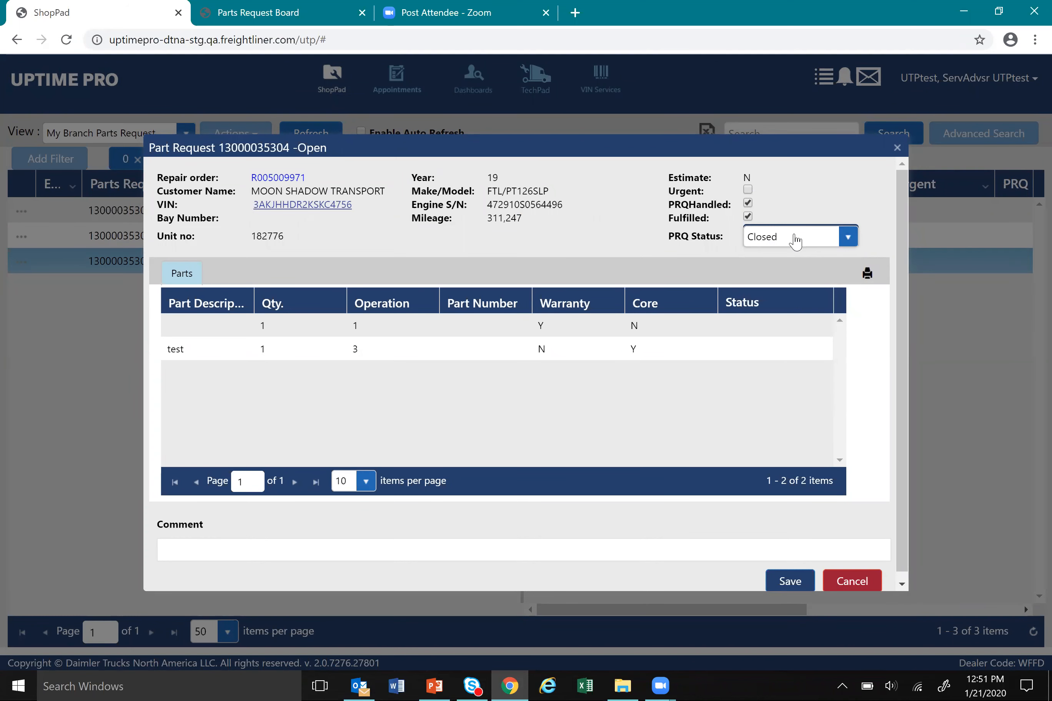
pyautogui.click(790, 584)
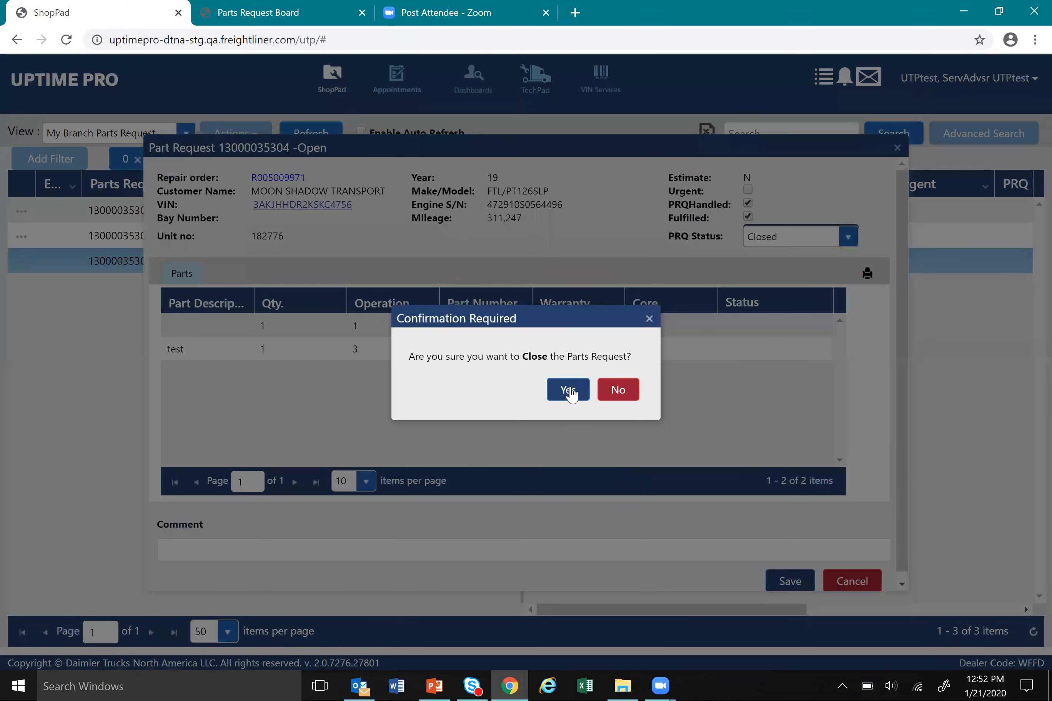
pyautogui.click(571, 392)
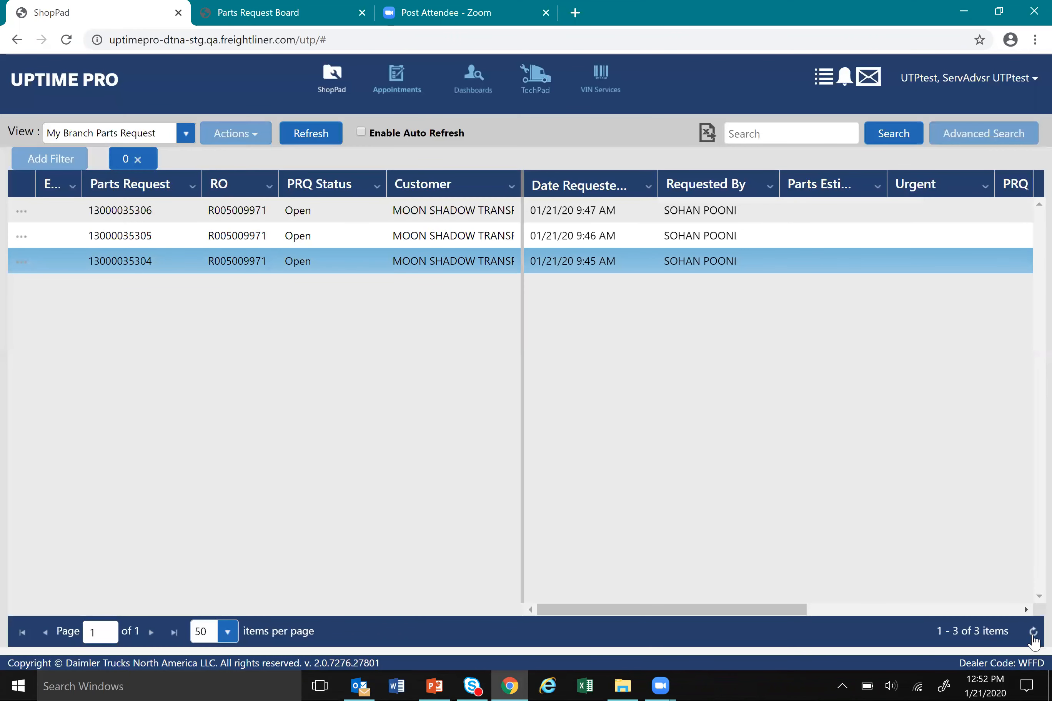
# Reload the parts request list in ShopPad and refresh the Parts Request Board dashboard
pyautogui.click(1033, 633)
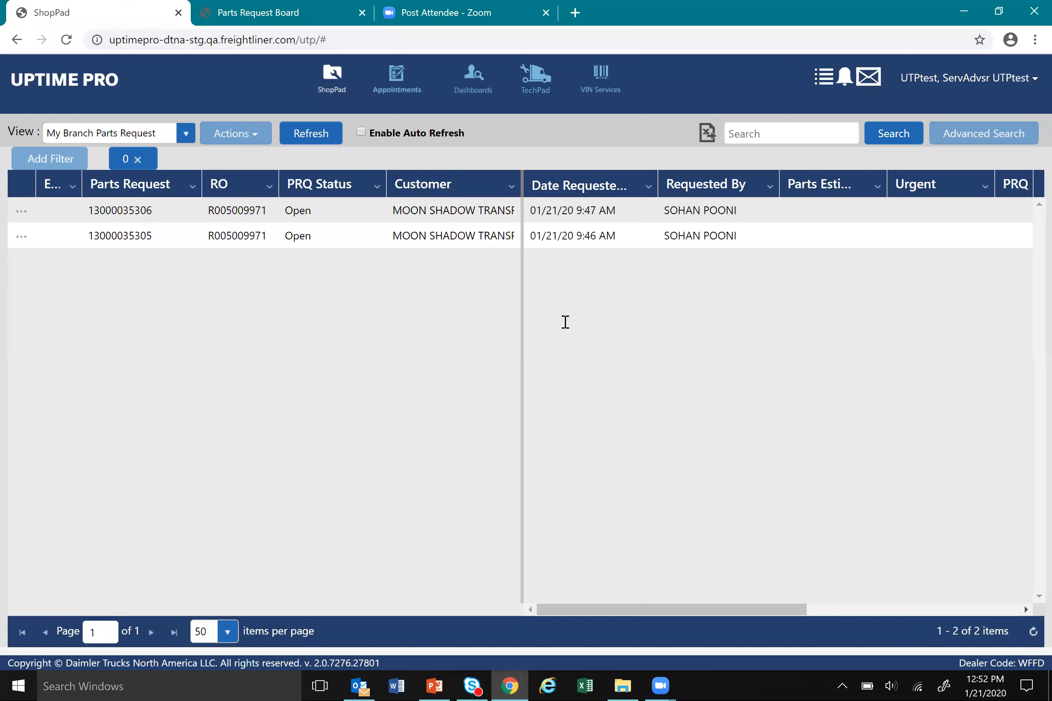
pyautogui.hotkey('ctrl', 'Tab')
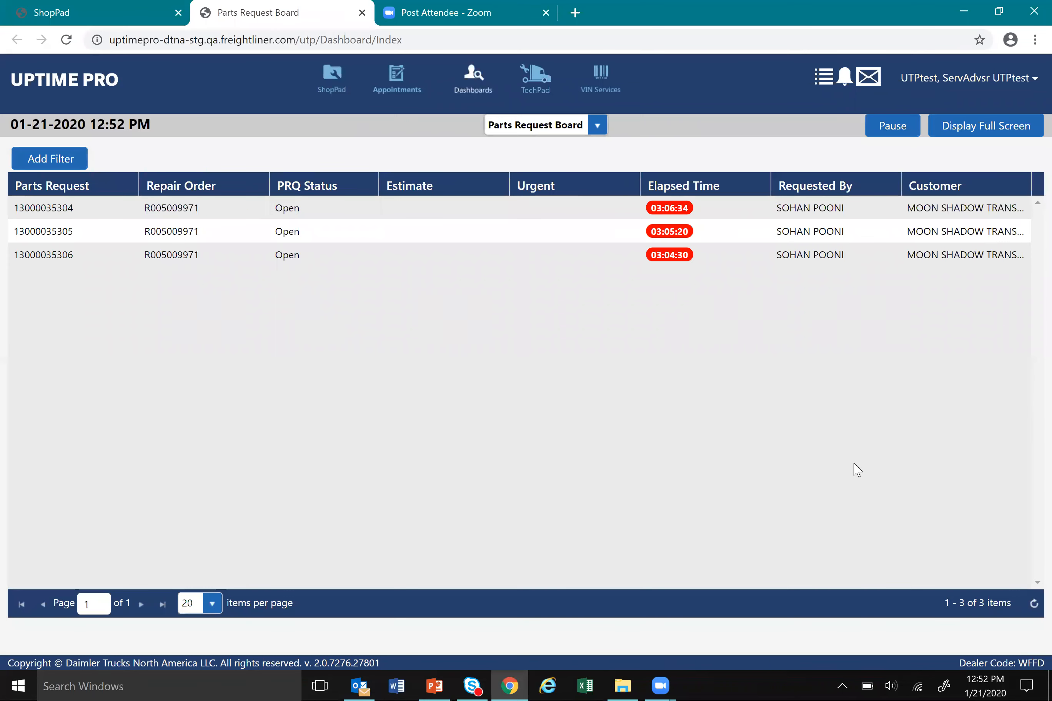
pyautogui.click(1034, 604)
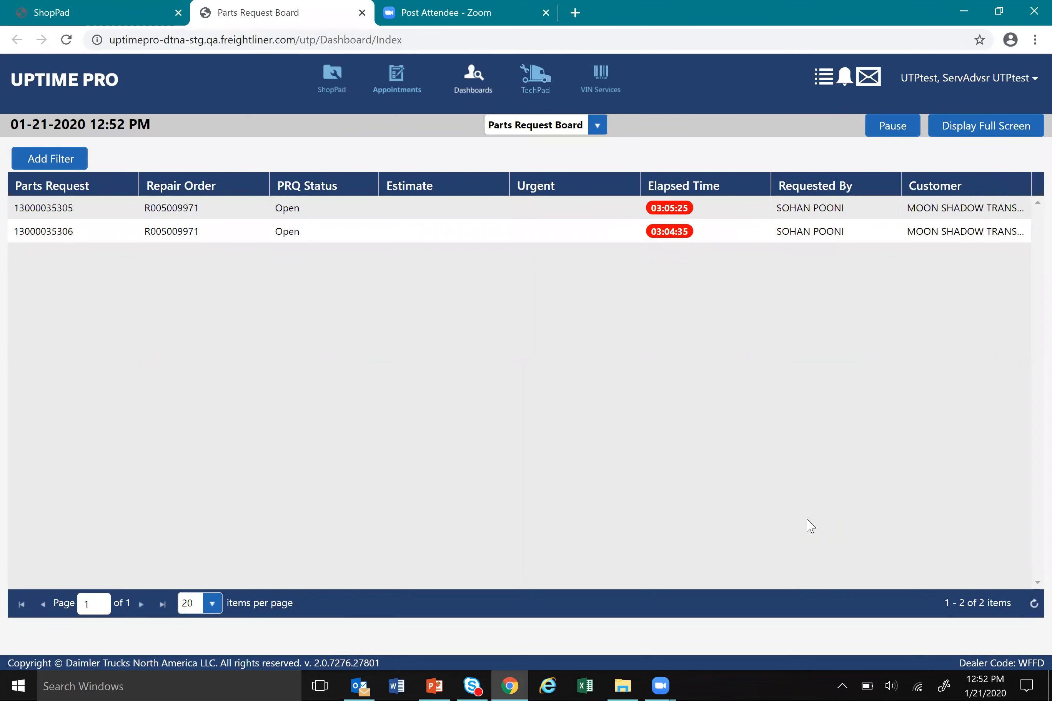